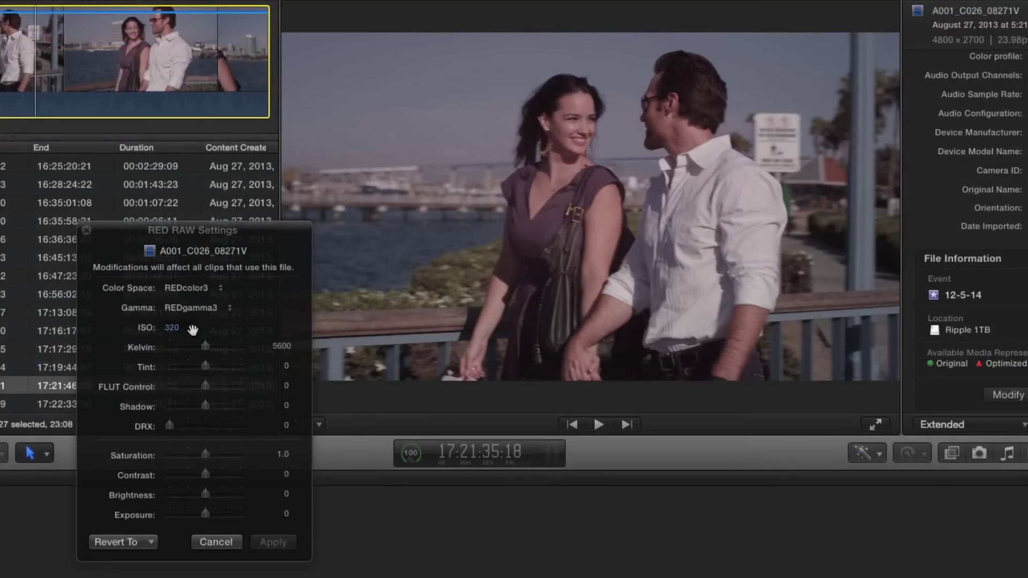
Set clip A001_C026_08271V's RED RAW to ISO 200, 8118 Kelvin and 0.8 exposure.
left_click(313, 265)
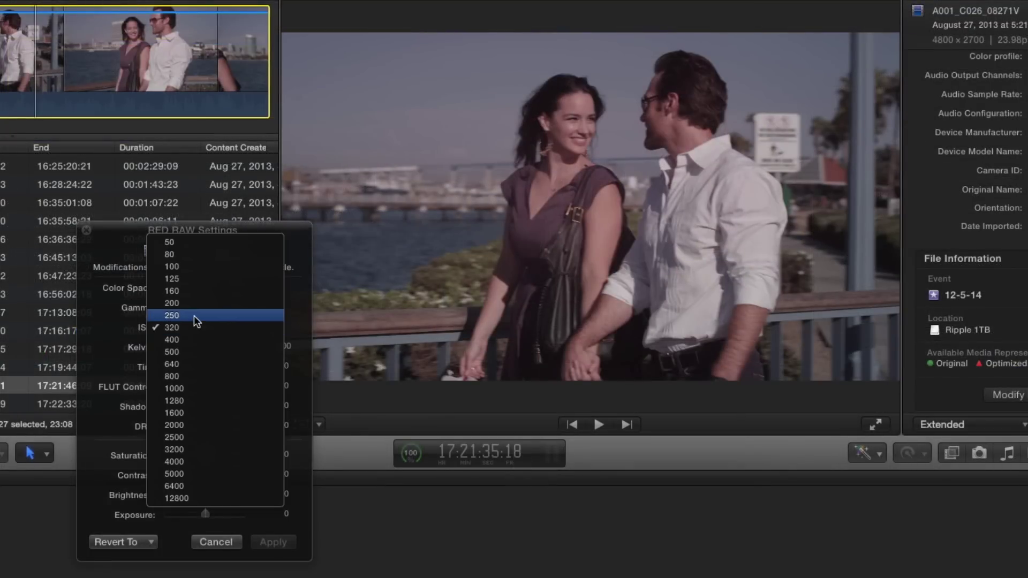
left_click(195, 304)
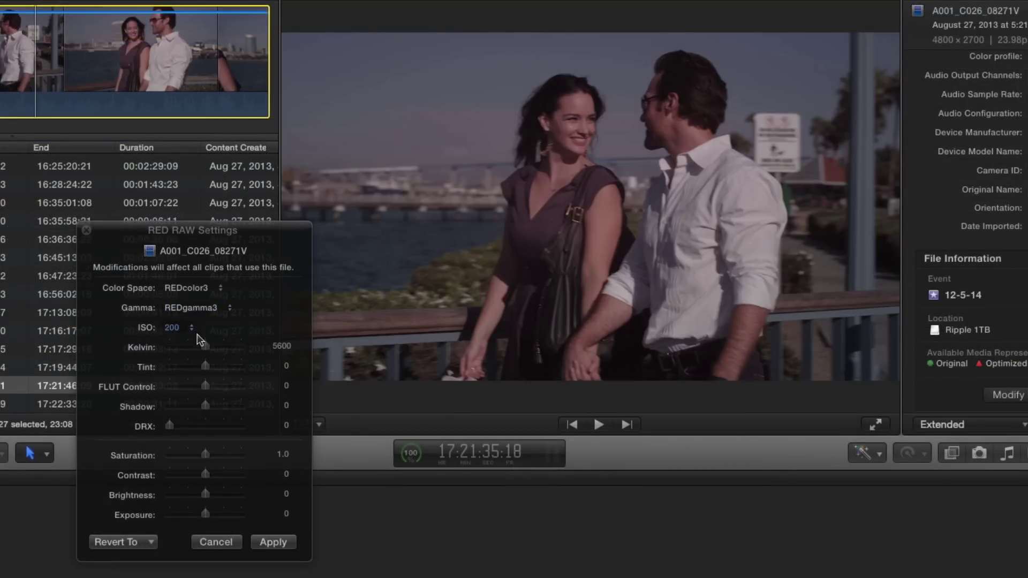
left_click_drag(205, 347, 230, 355)
left_click_drag(205, 515, 209, 515)
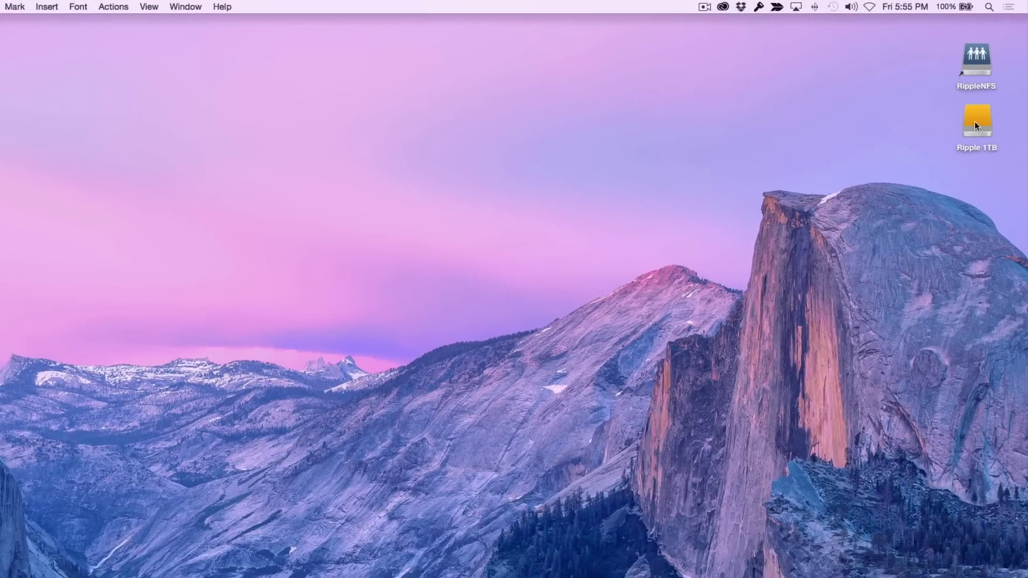
Browse Ripple 1TB > 2nd Impressions > Roll A001 > A001_0827U5.RDM into the A001_C001_08277C.RDC clip folder.
double_click(983, 110)
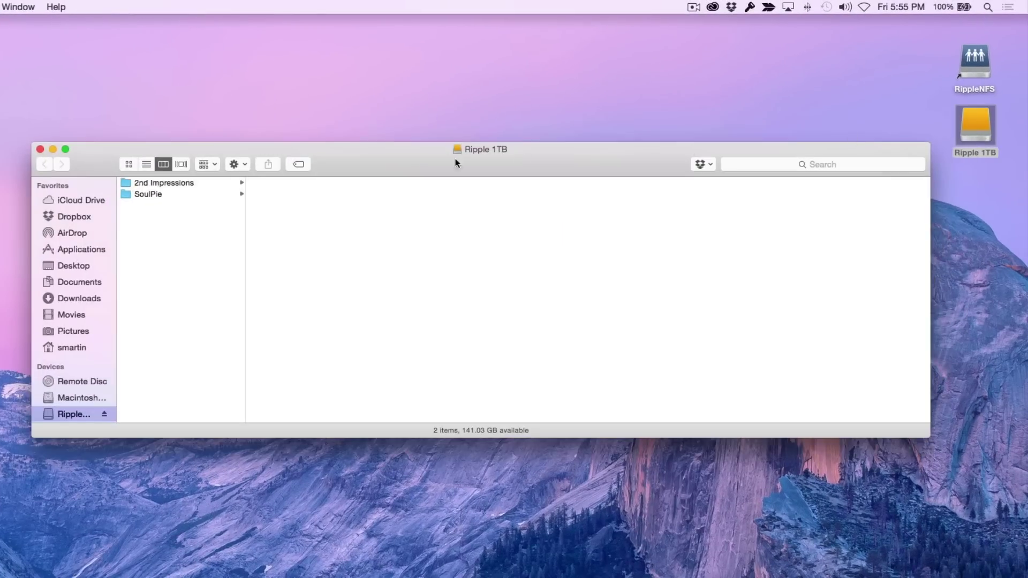
left_click(211, 182)
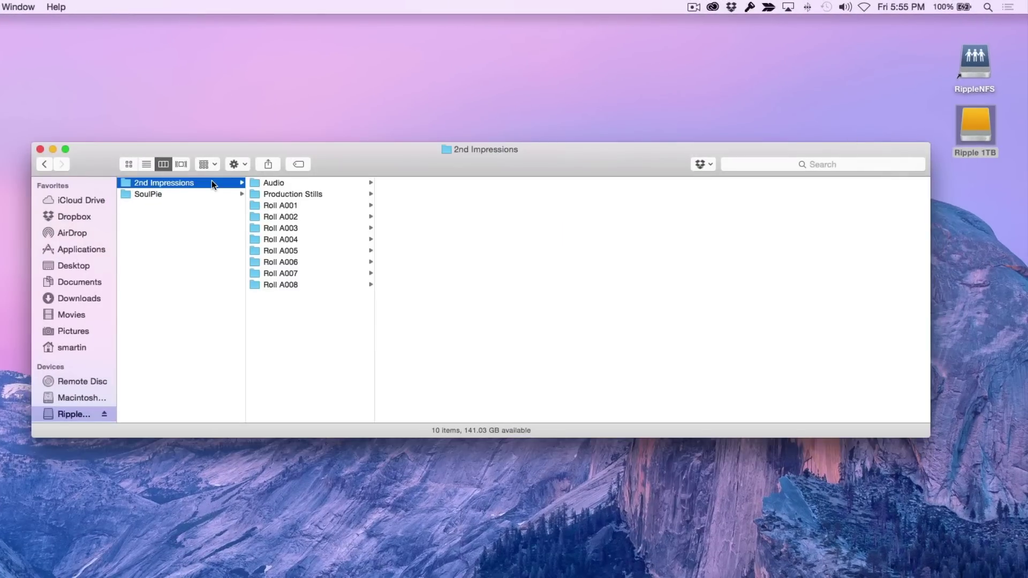
left_click(267, 205)
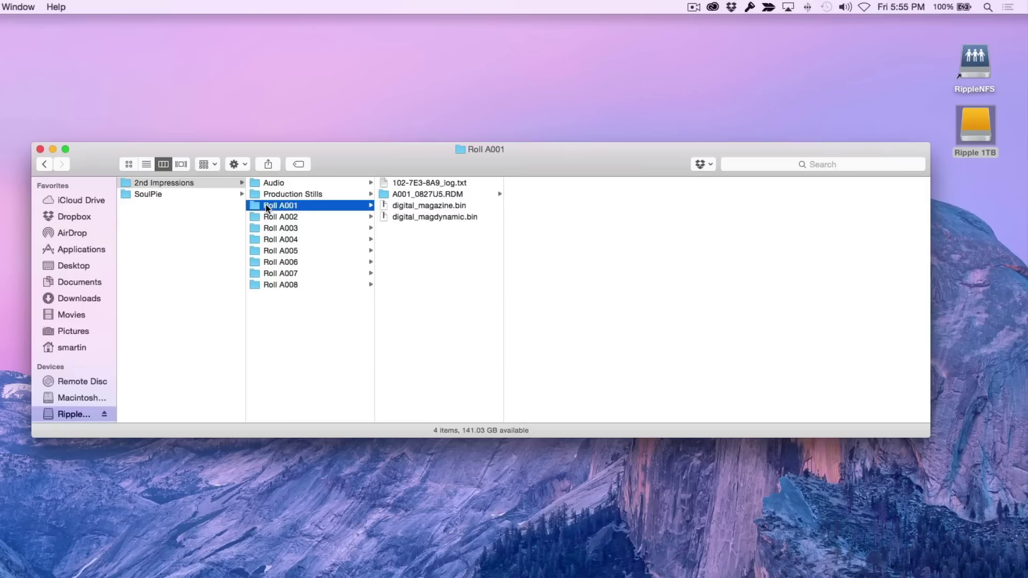
left_click(413, 193)
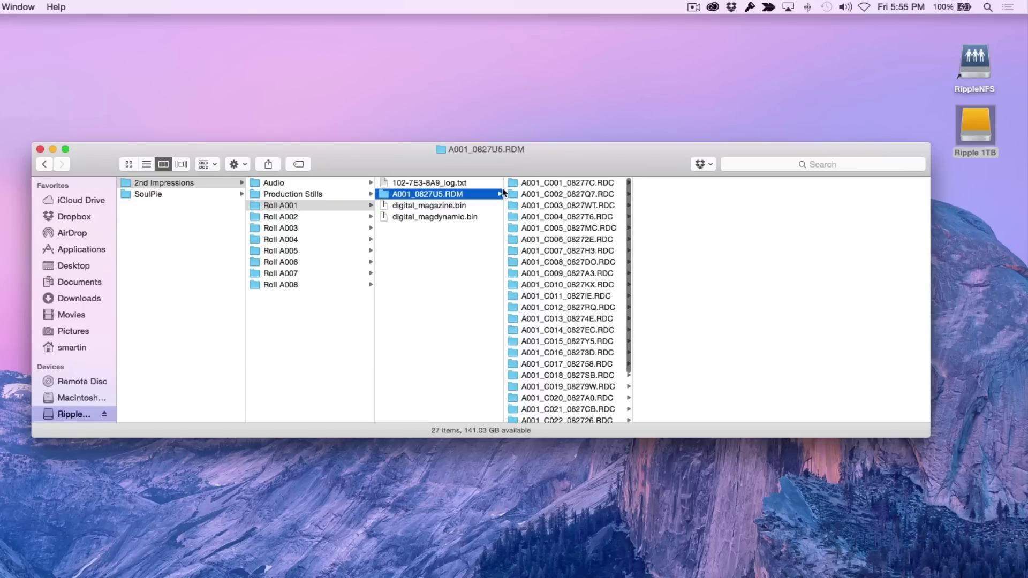
left_click(571, 183)
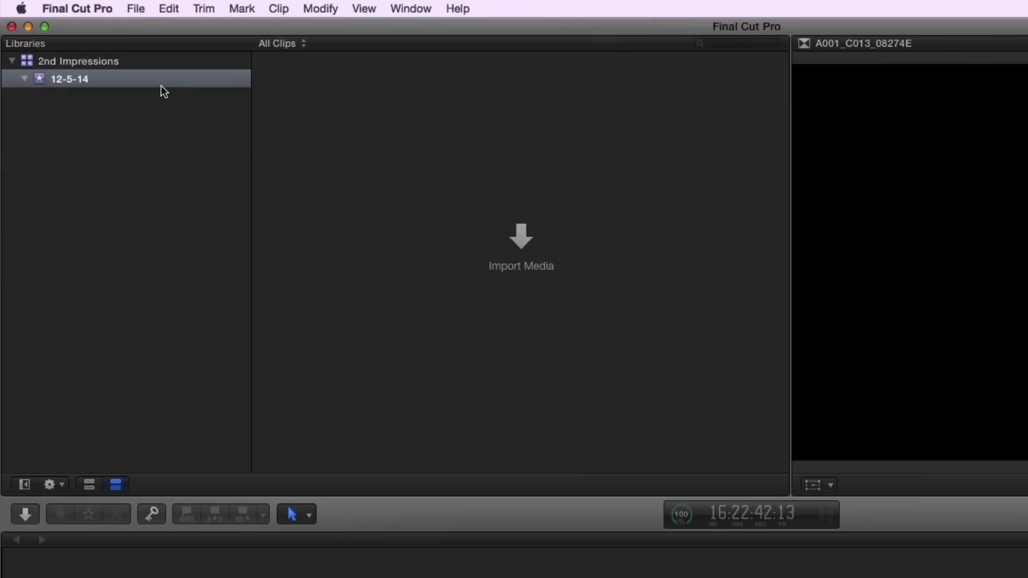
Create a Roll A1 keyword collection in event 12-5-14, then bring up the Import preferences.
key("super+n")
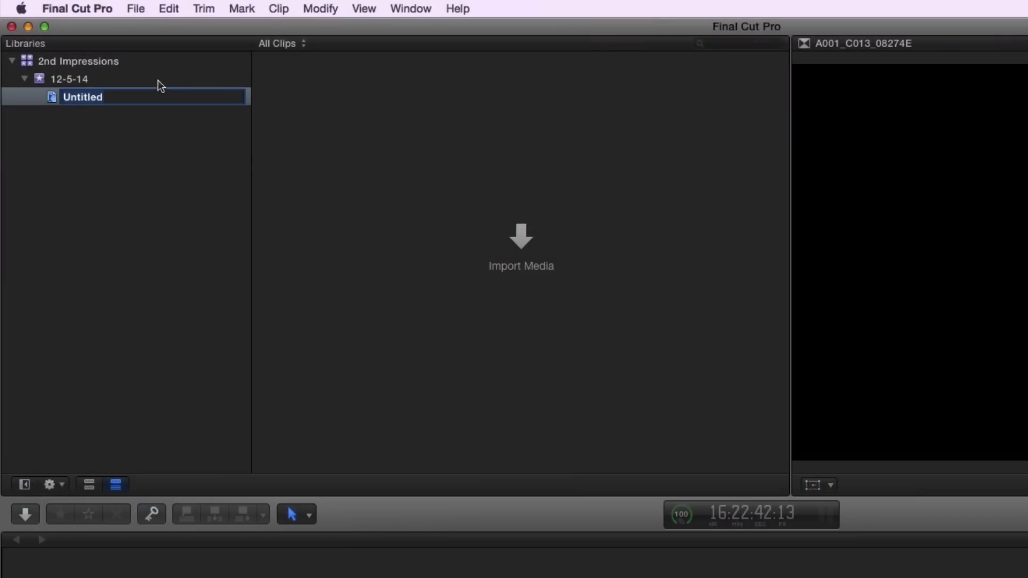
type("Roll A1")
key("Return")
key("super+comma")
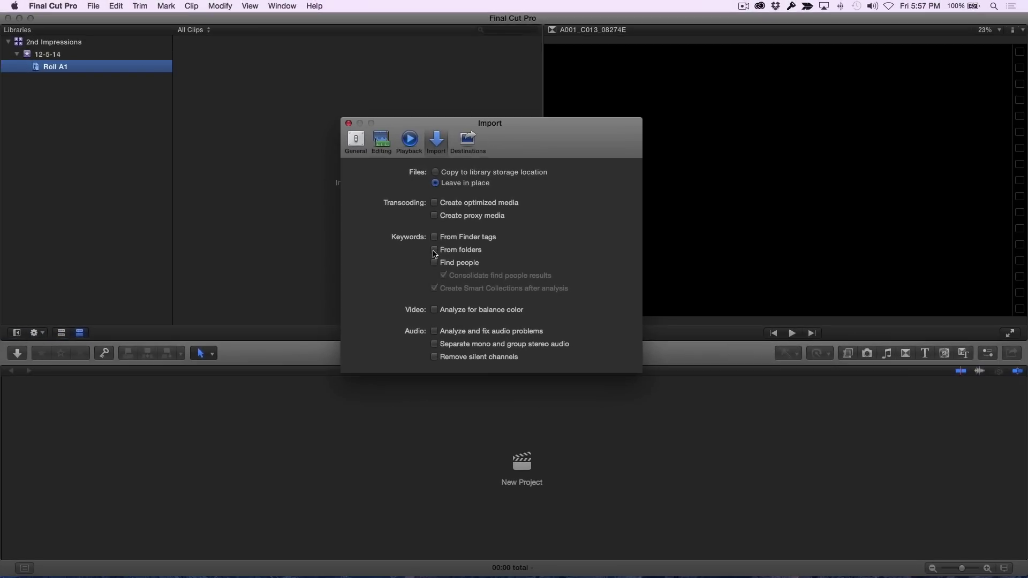
Close Preferences and drag the Roll A001 folder from Finder onto the Roll A1 collection.
key("super+w")
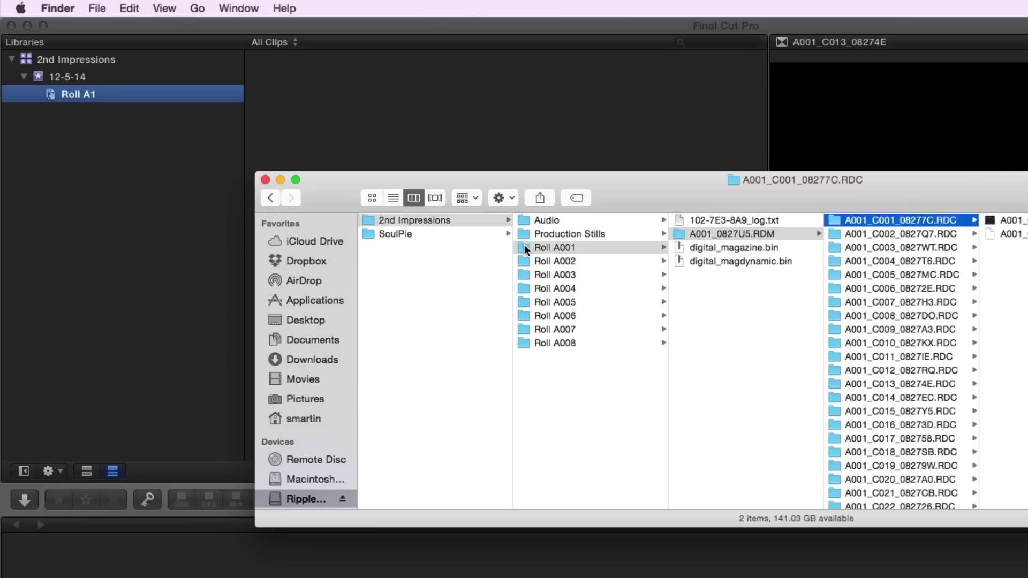
left_click(392, 185)
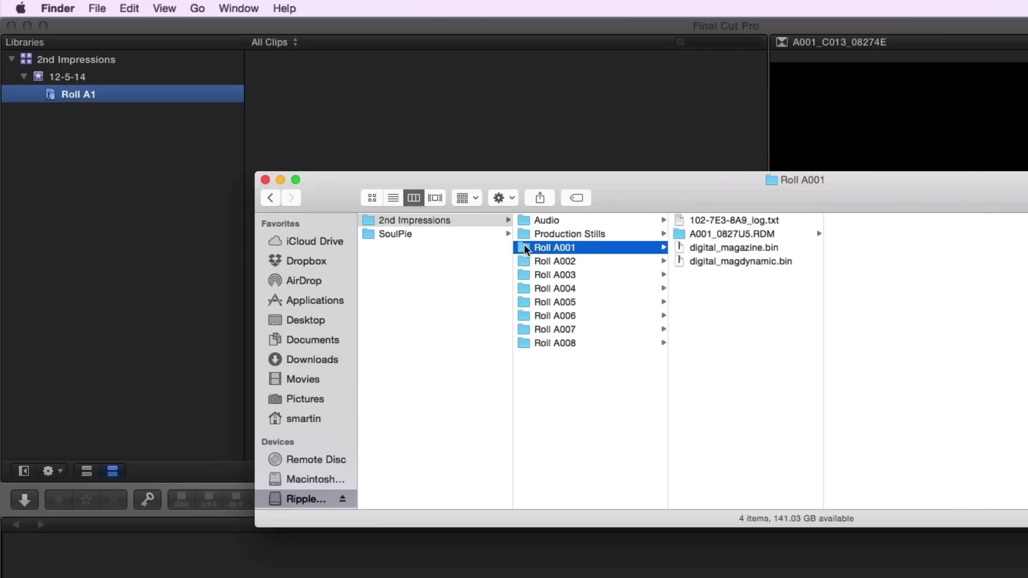
left_click_drag(525, 245, 80, 98)
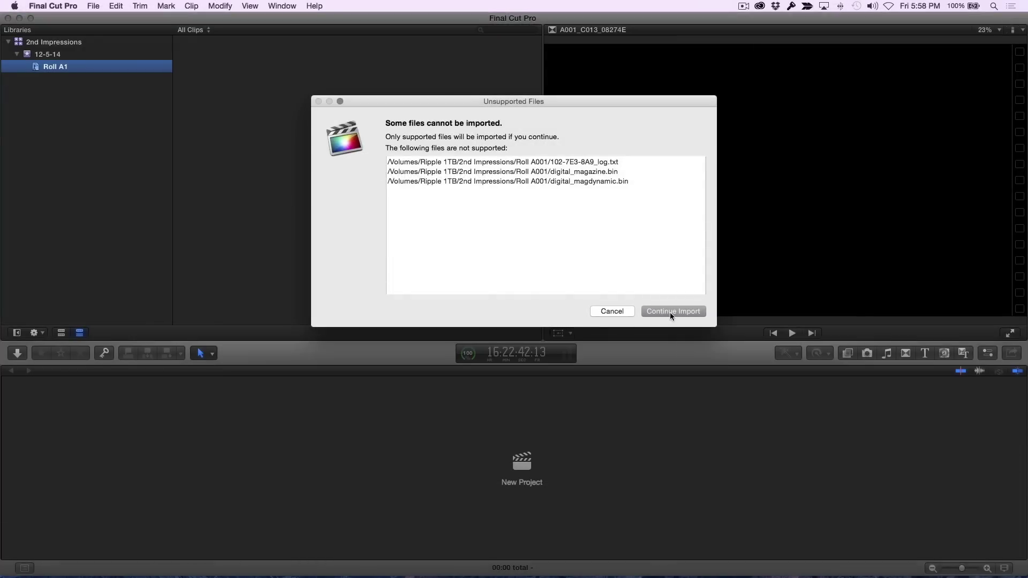
Continue importing only the supported clips and view A001_C014_0827EC's File Information in the Info inspector.
left_click(670, 313)
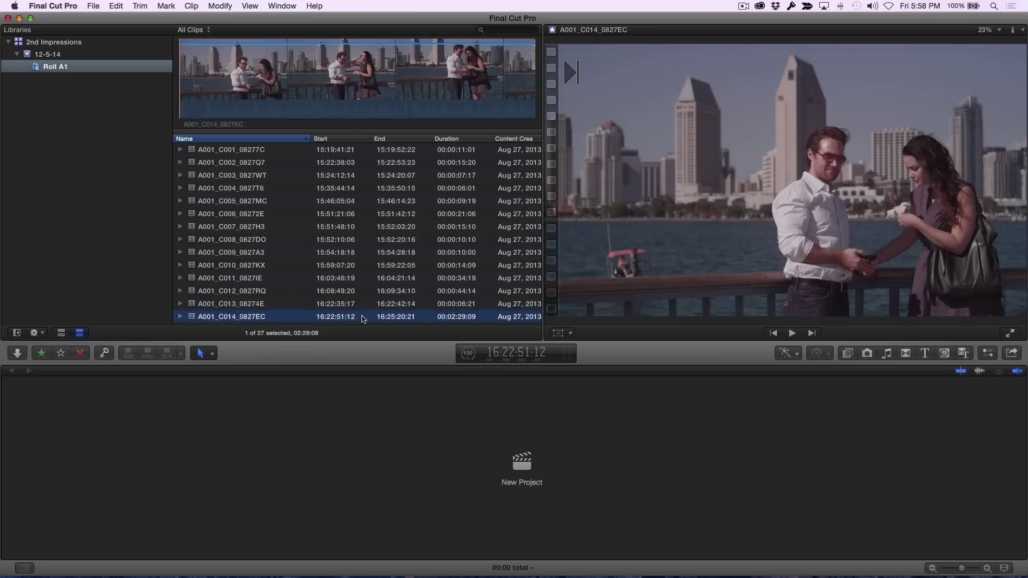
key("super+4")
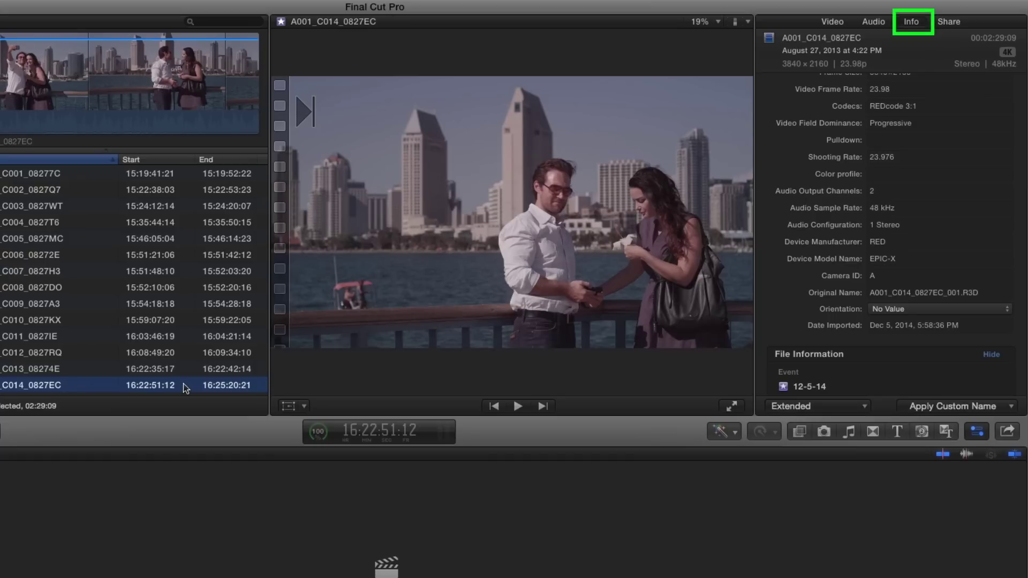
scroll(764, 285, "down", 5)
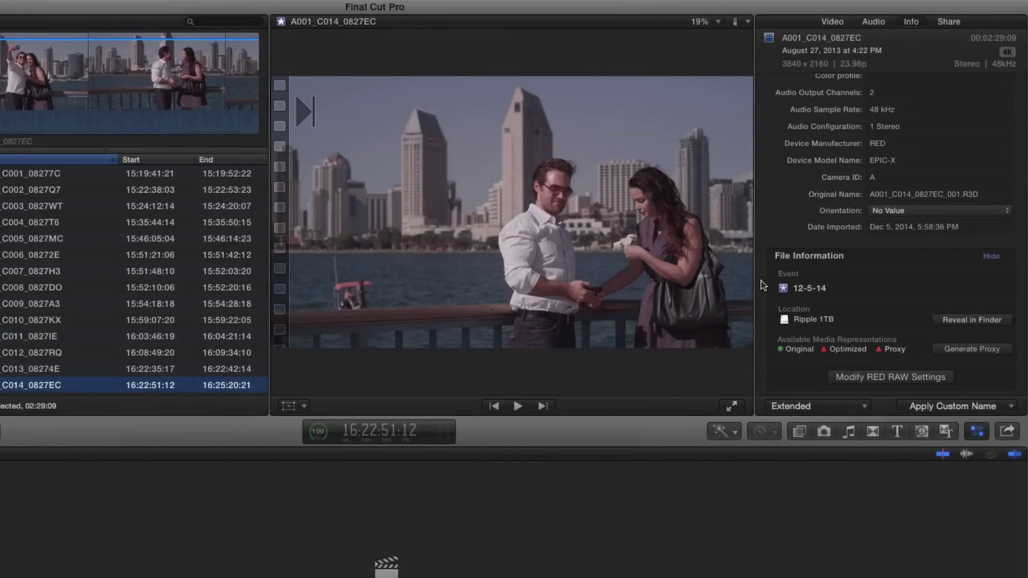
Open A001_C014_0827EC's RED RAW settings, try gamma curves, and set the colour space to Rec.709.
left_click(858, 380)
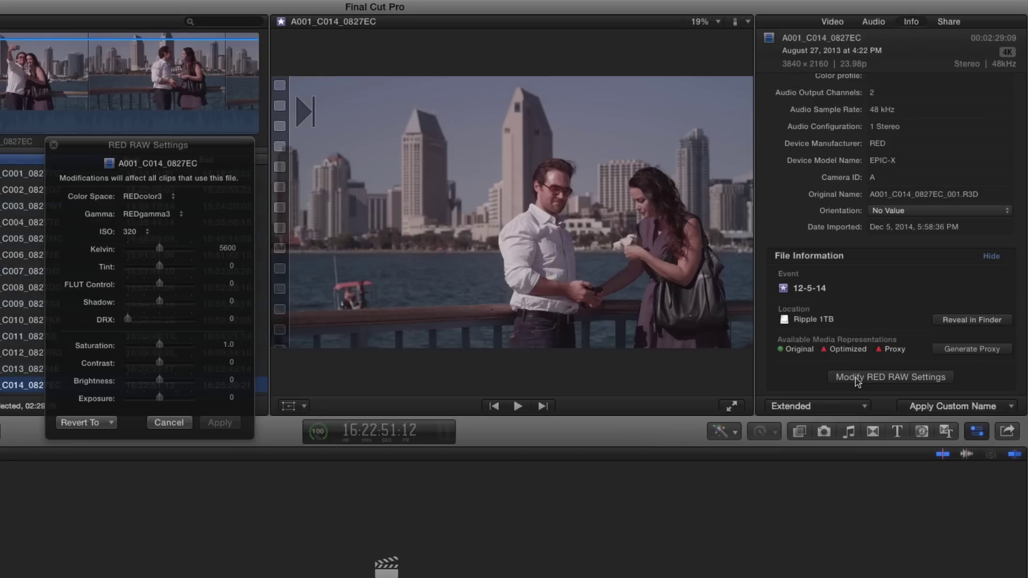
left_click_drag(203, 148, 233, 197)
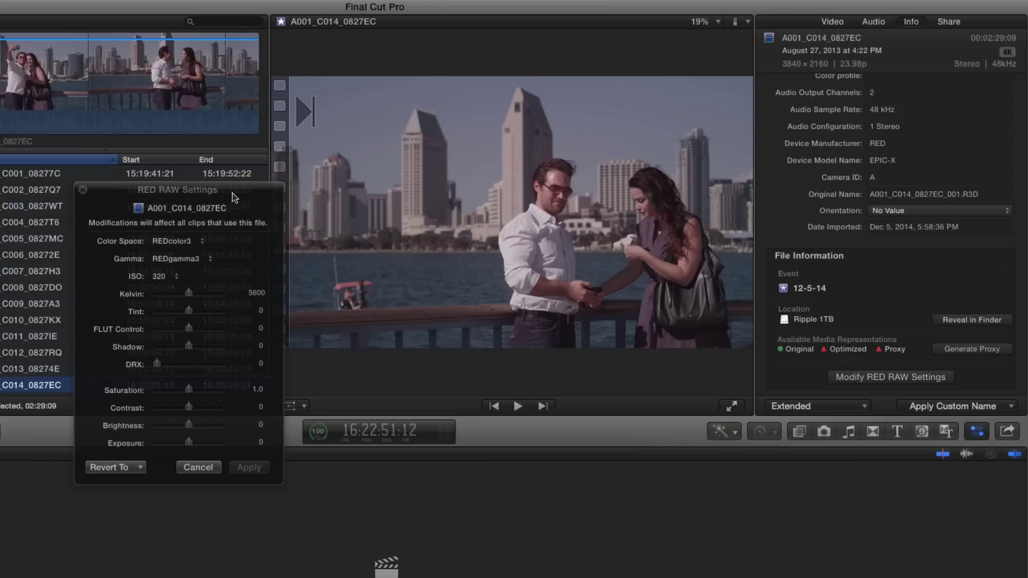
left_click(191, 240)
left_click(190, 251)
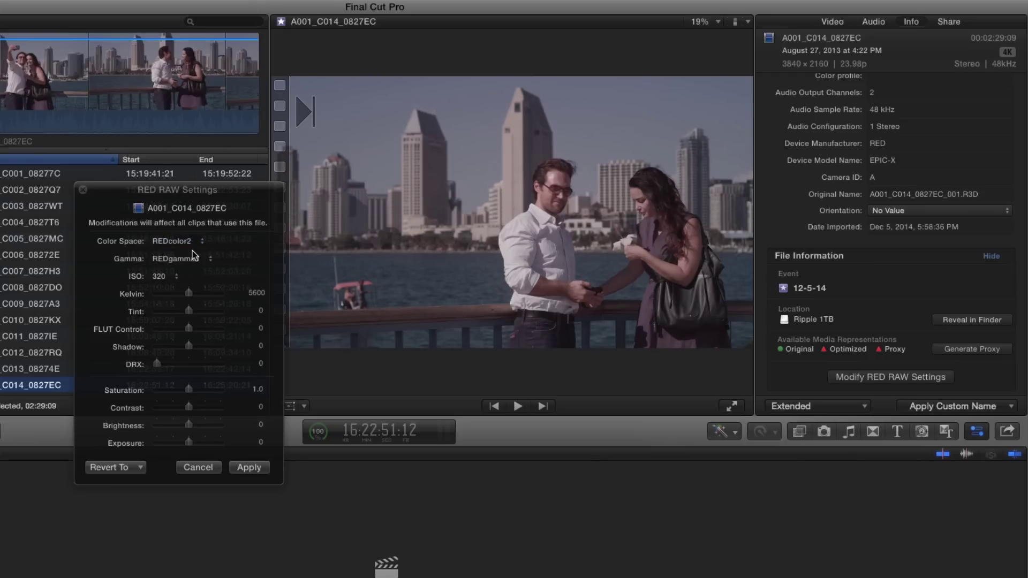
left_click(192, 257)
left_click(191, 277)
left_click(191, 259)
left_click(192, 252)
left_click(190, 242)
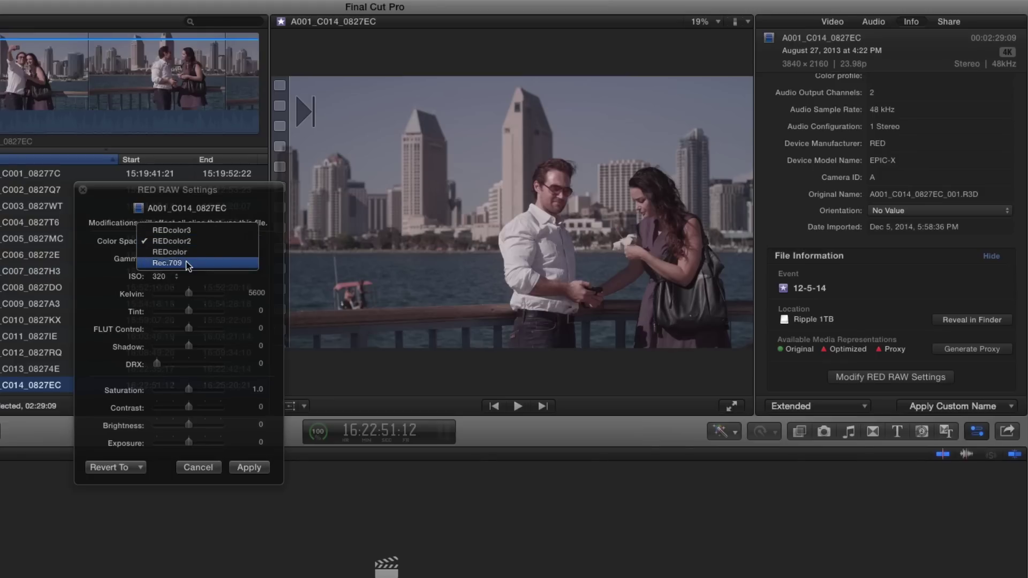
left_click(188, 263)
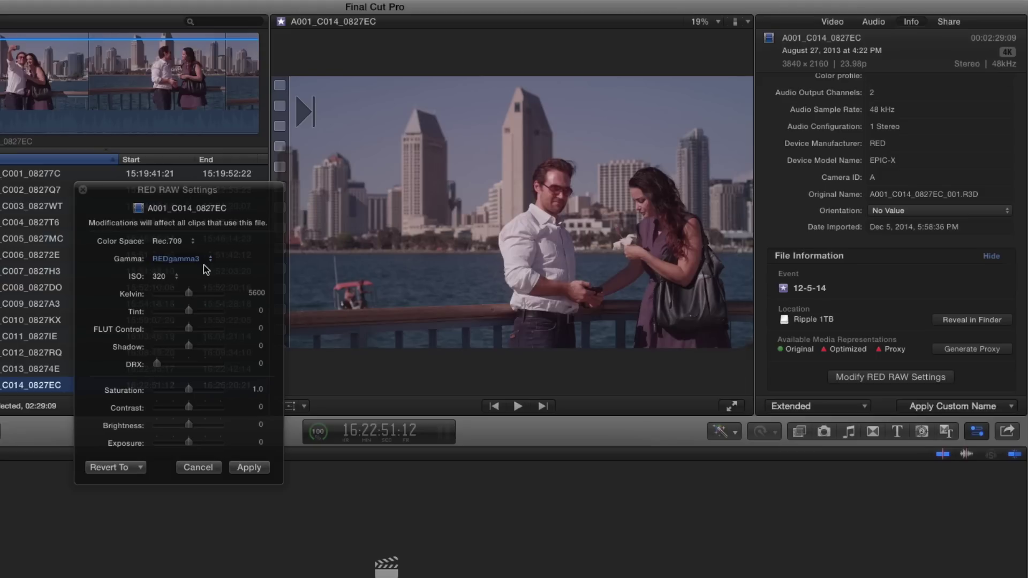
Lower ISO to 250, raise Kelvin to 8085, and apply the RED RAW settings.
left_click(171, 277)
left_click(171, 266)
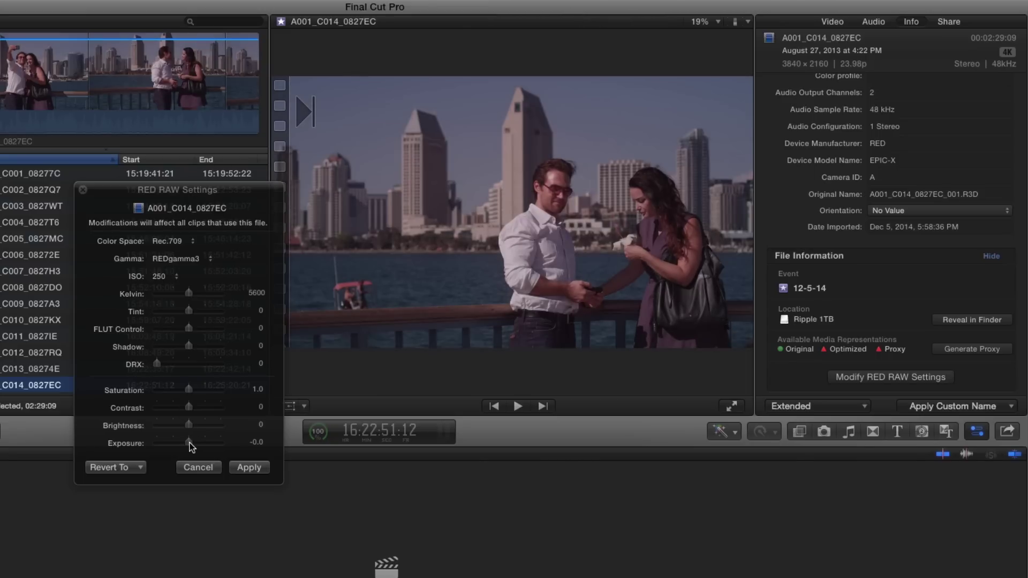
left_click_drag(189, 293, 213, 294)
left_click(137, 468)
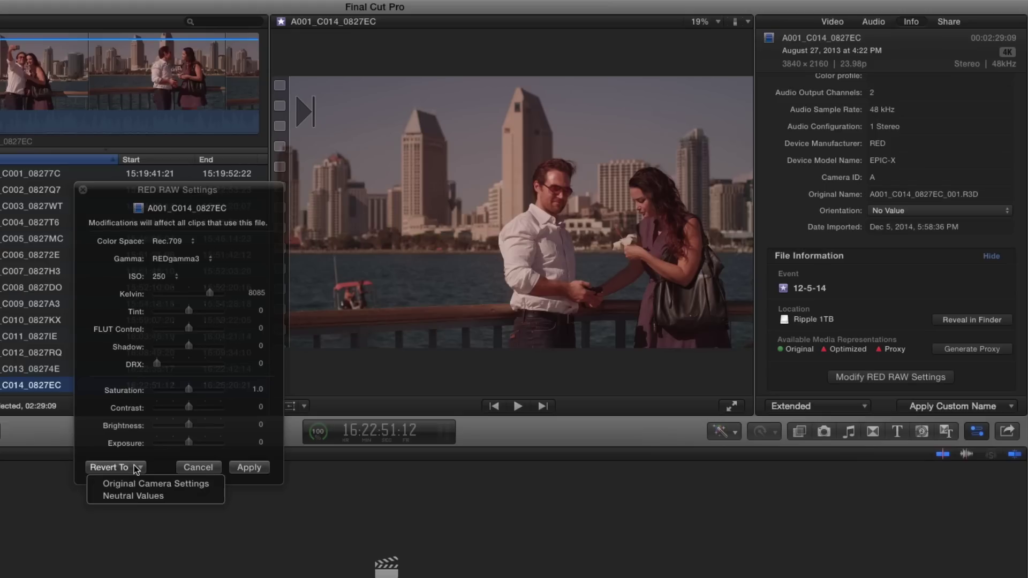
left_click(138, 469)
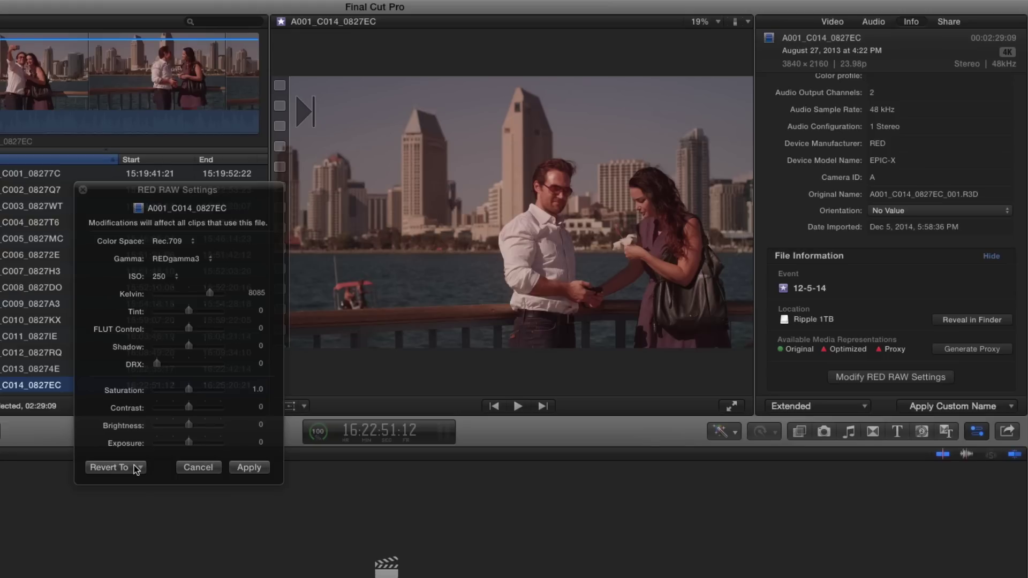
left_click(241, 470)
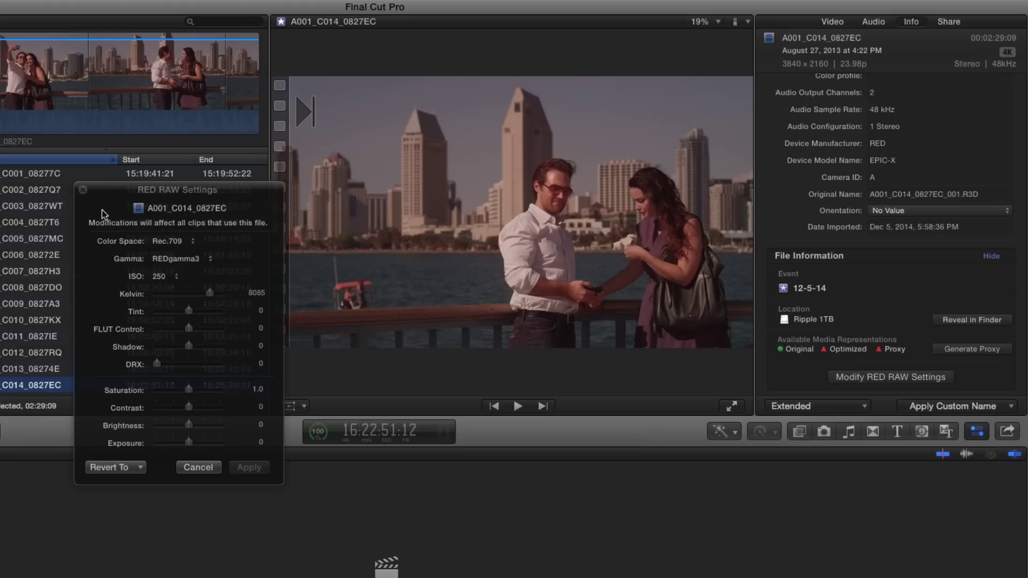
Transcode proxy media for A001_C014_0827EC and check its progress in Background Tasks.
left_click(83, 189)
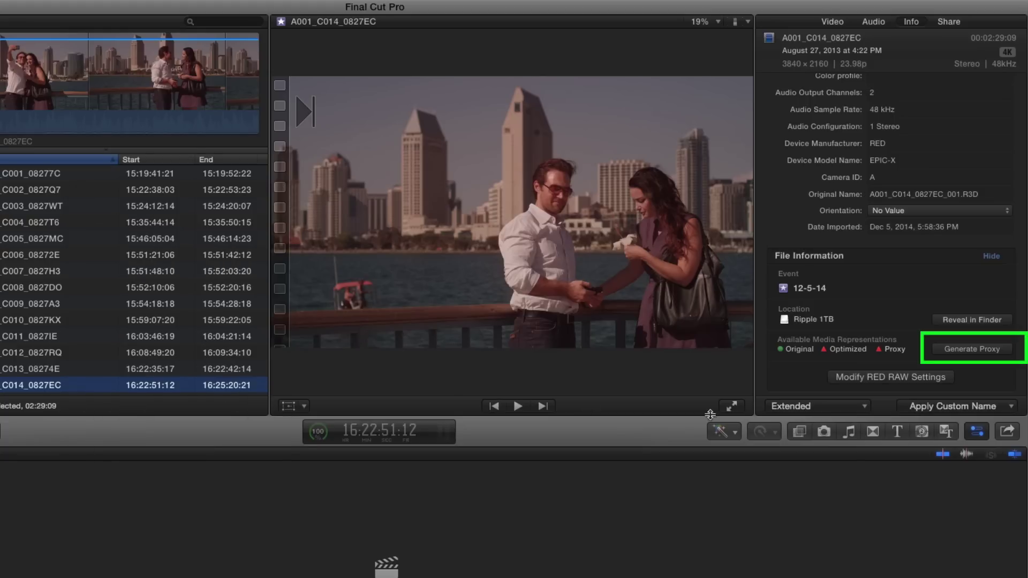
left_click(977, 354)
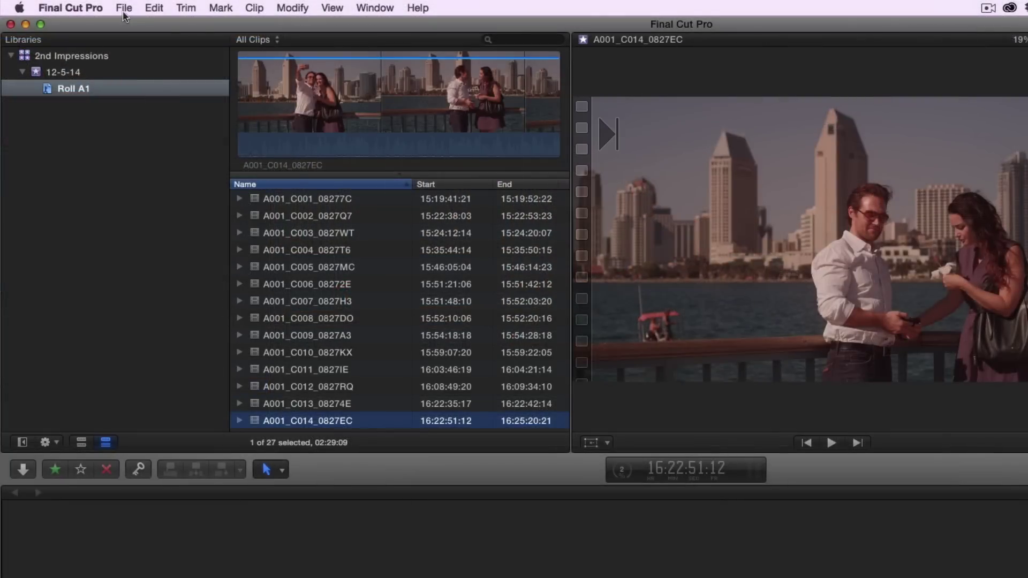
left_click(125, 8)
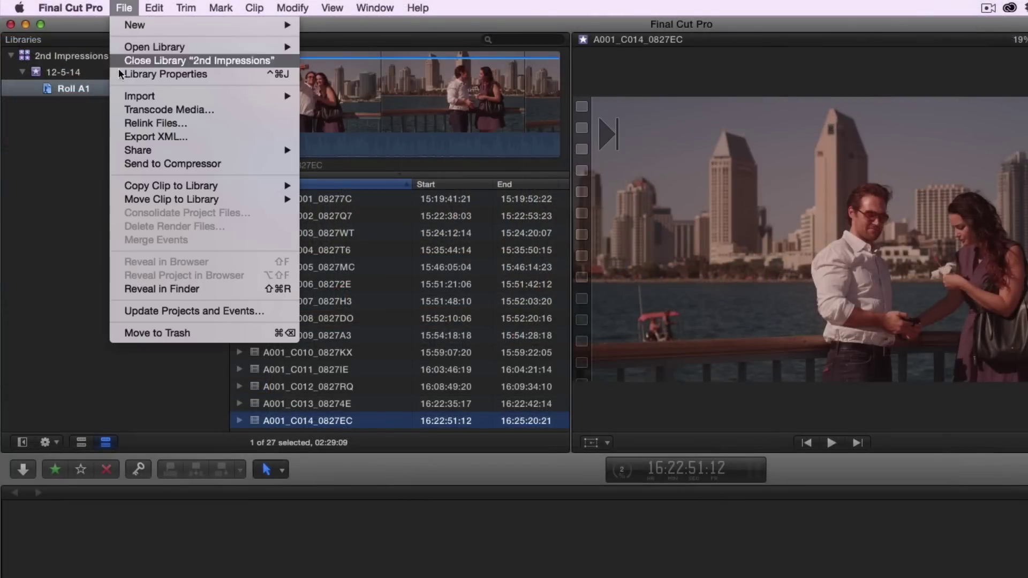
left_click(161, 110)
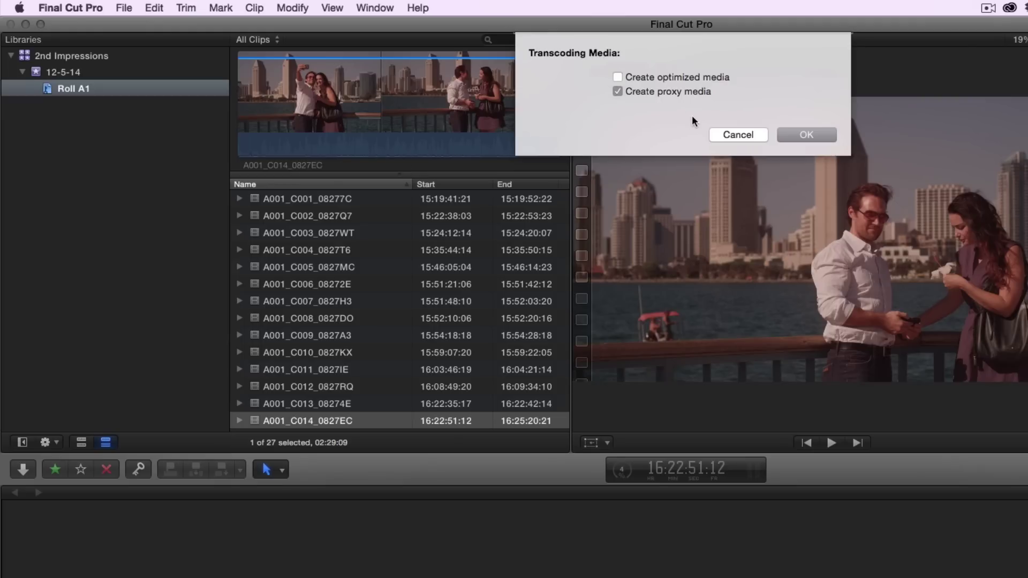
left_click(796, 130)
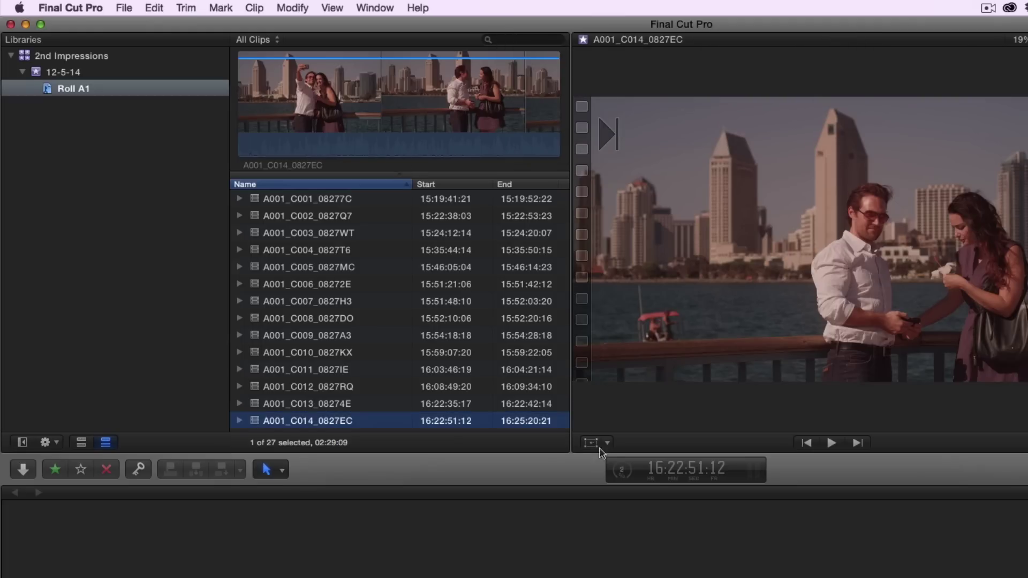
left_click(621, 470)
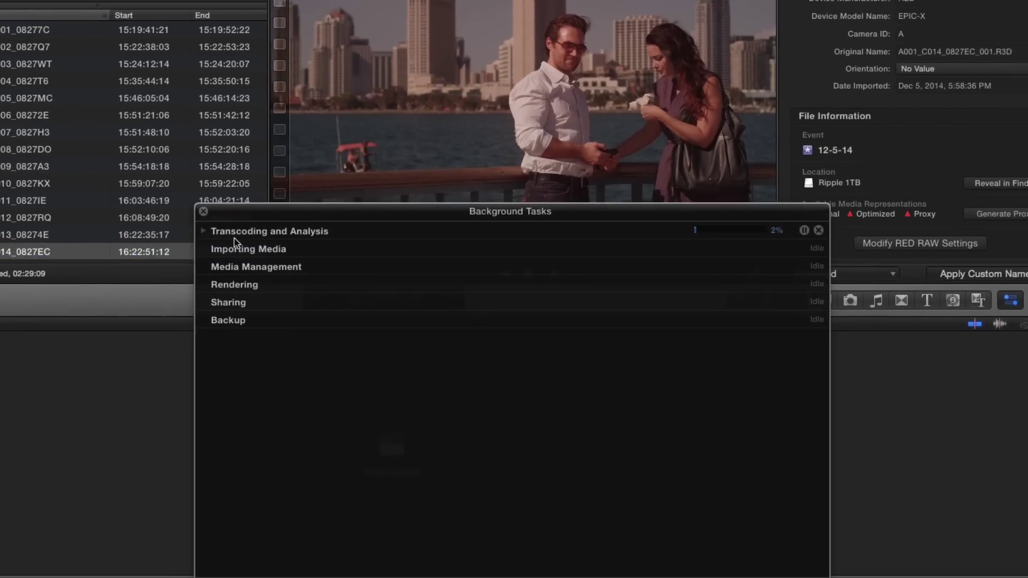
Reopen A001_C014_0827EC's RED RAW settings, agreeing to delete its transcoded media.
left_click(203, 231)
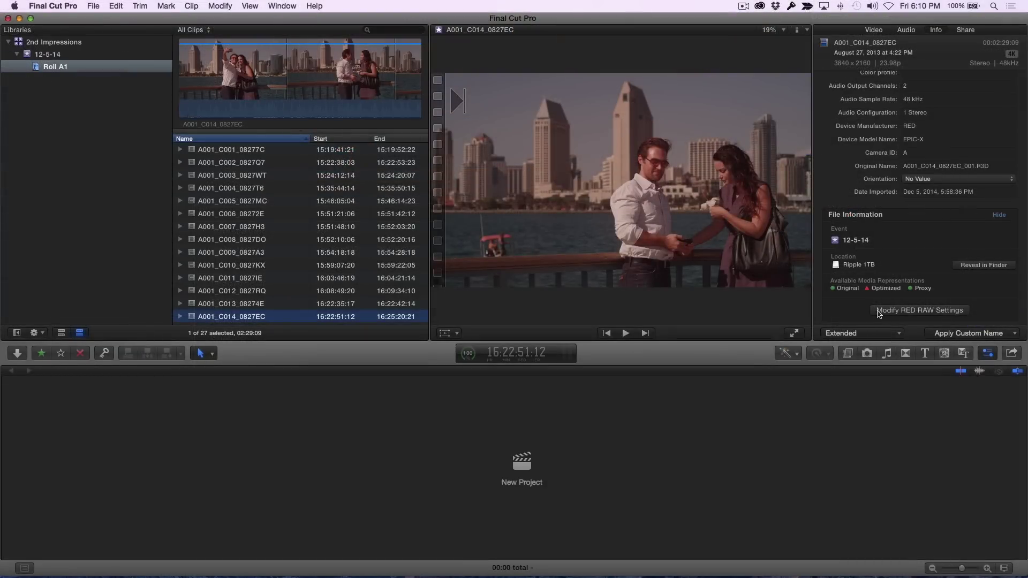
left_click(920, 310)
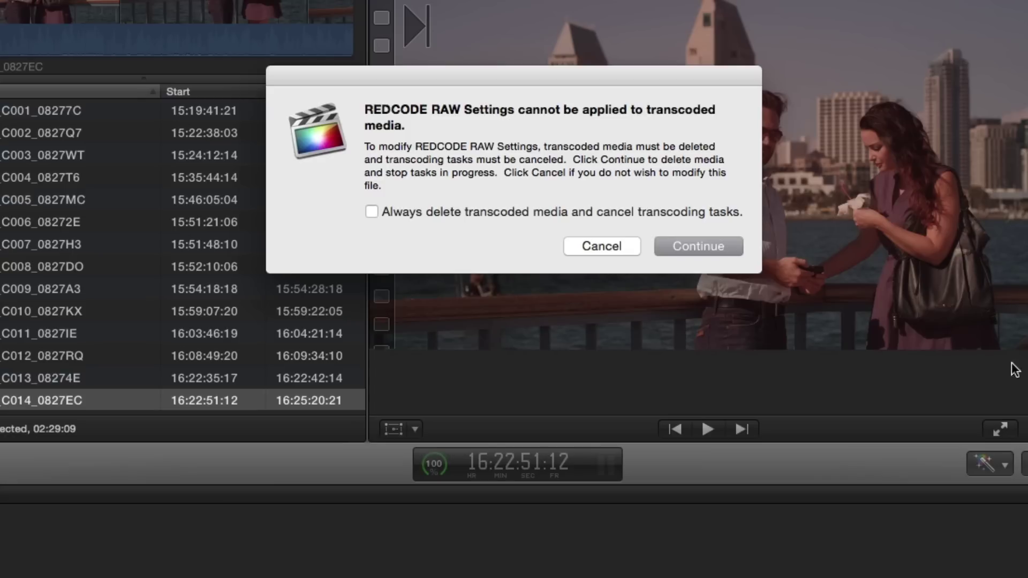
left_click(688, 246)
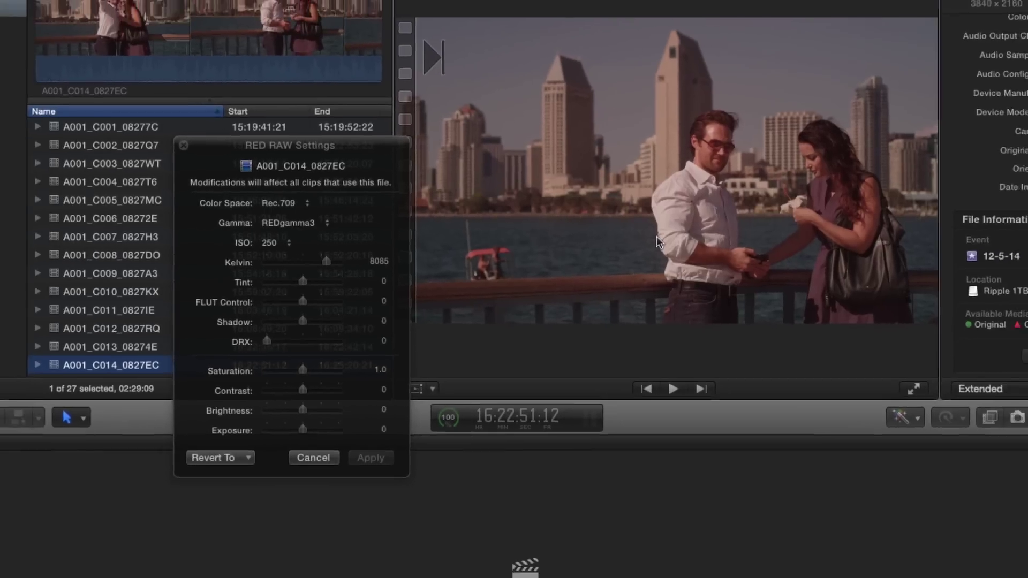